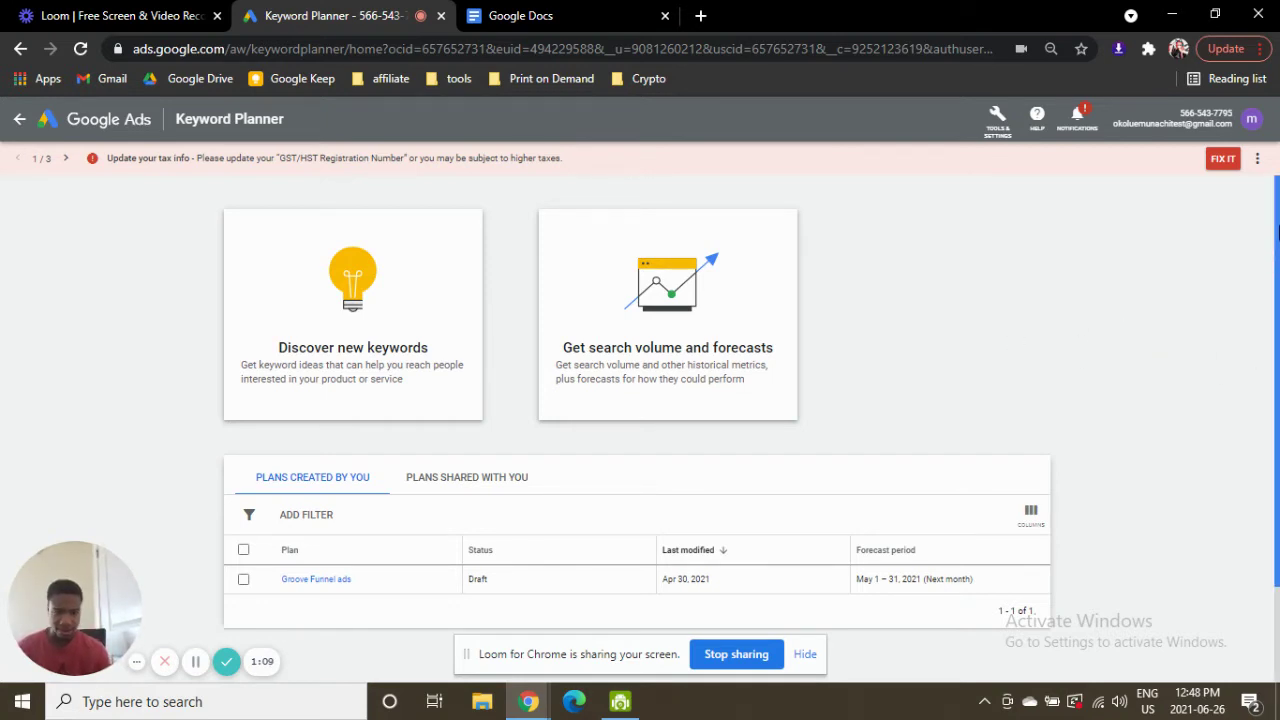
Start discovering new keywords from products or services in Keyword Planner
mouse_move(1277, 232)
mouse_down()
mouse_move(1277, 252)
mouse_move(1277, 230)
mouse_up()
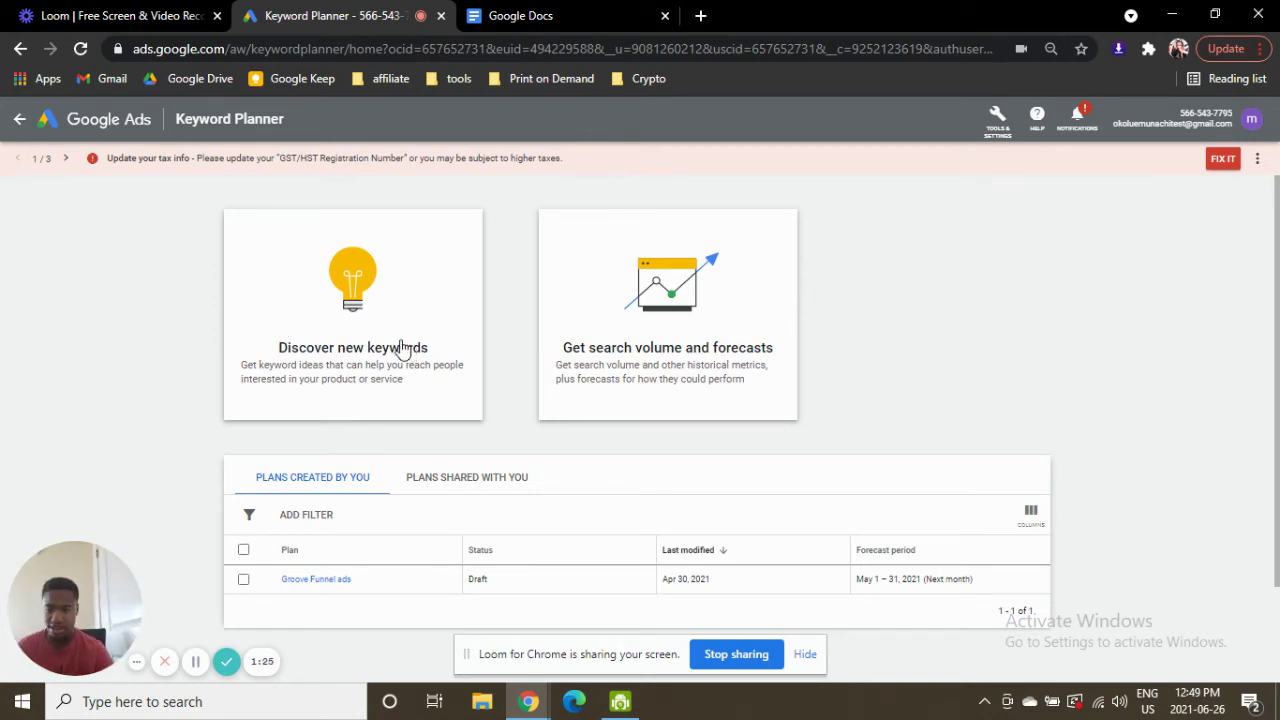
click(360, 287)
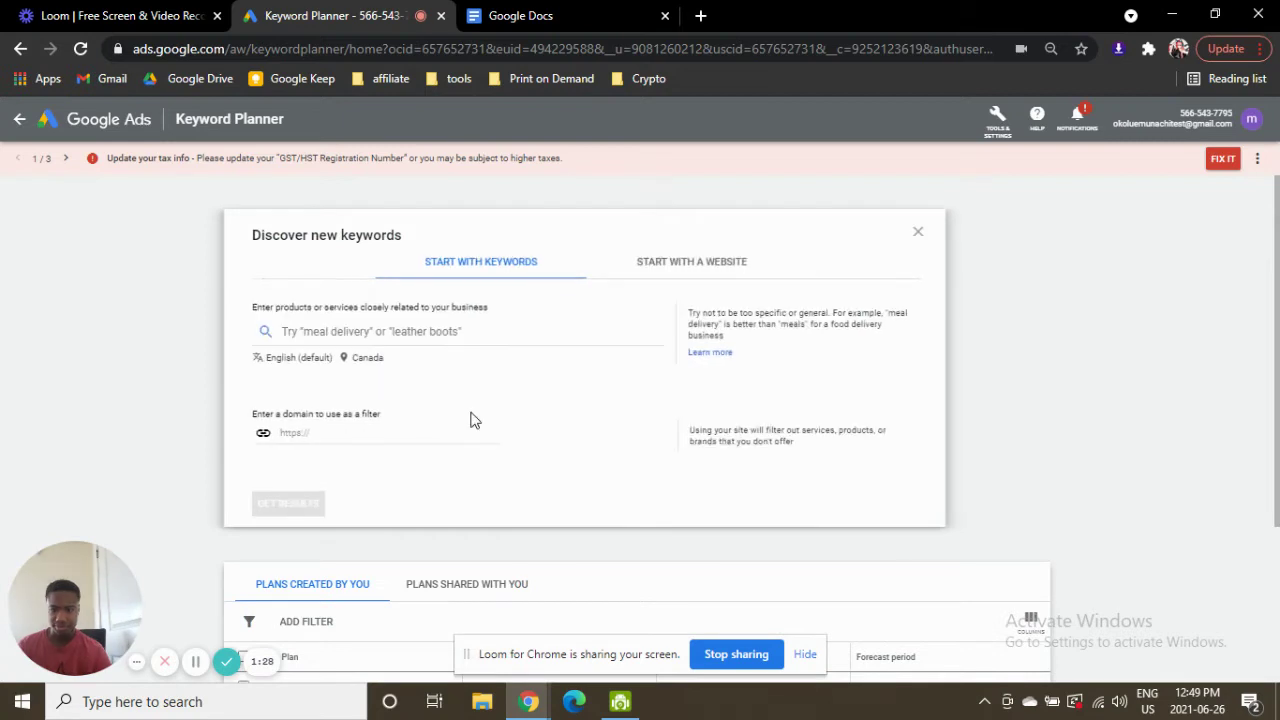
click(386, 327)
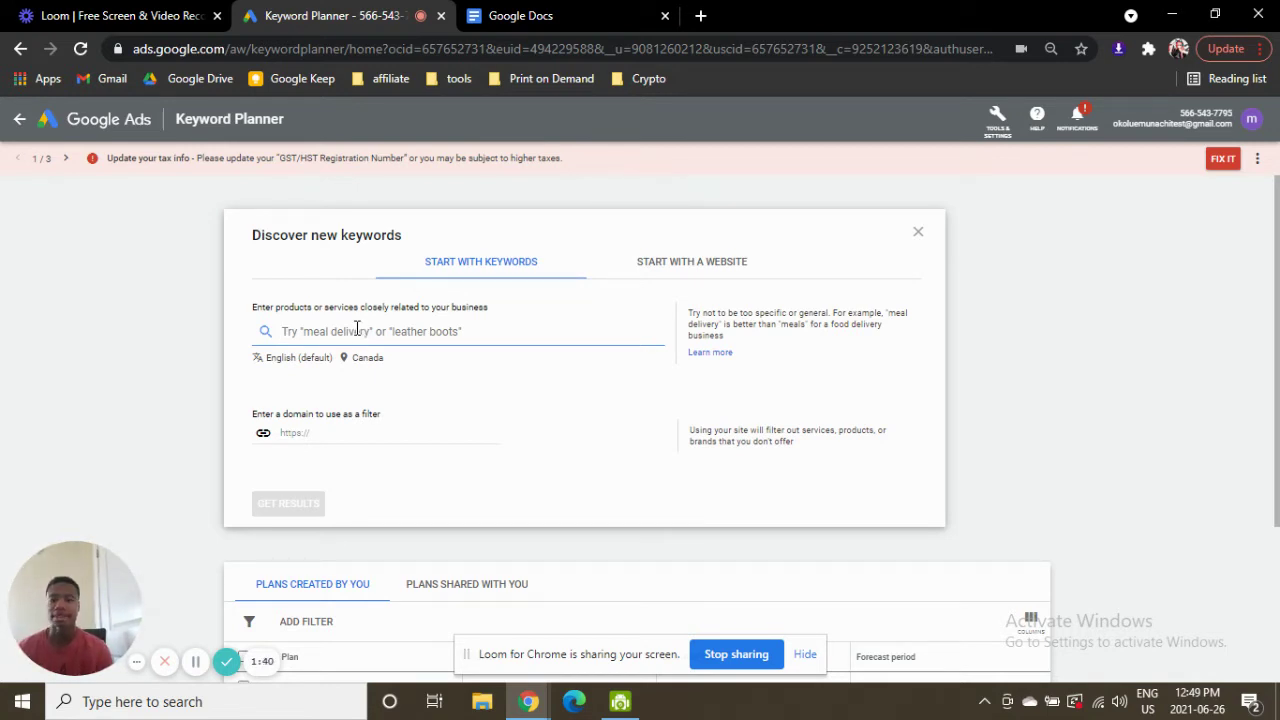
text(h)
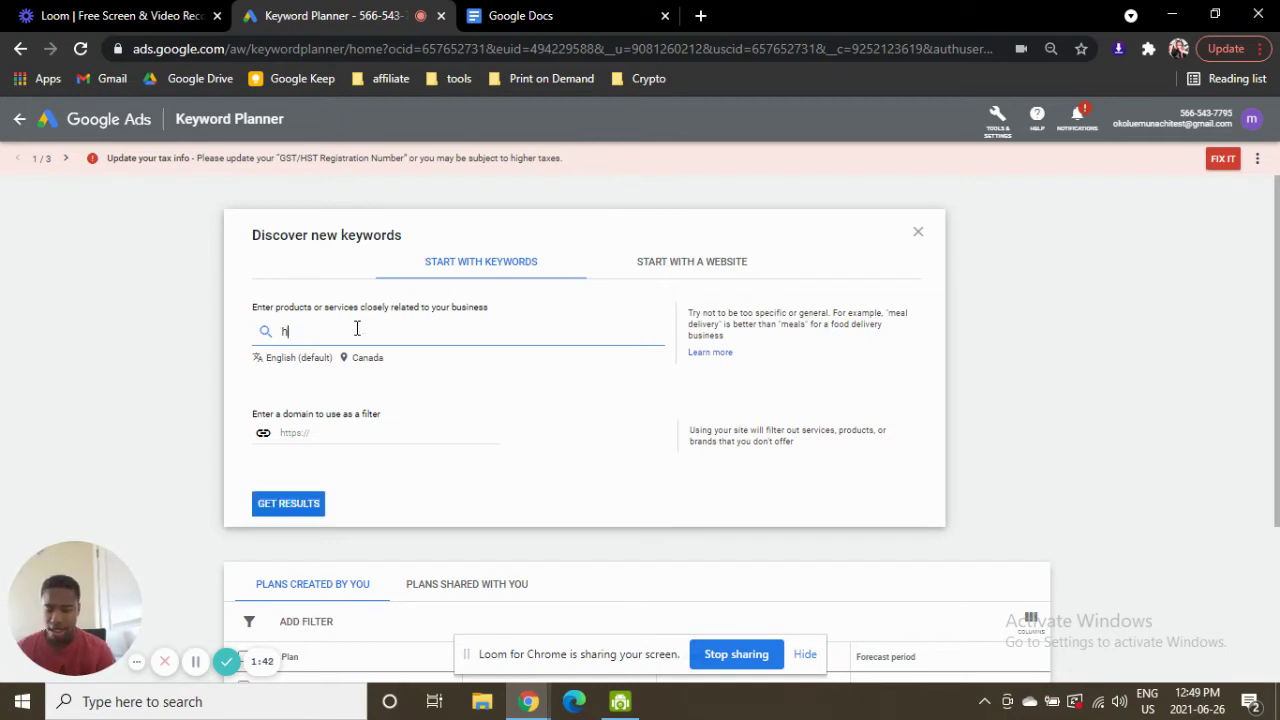
text(ow to)
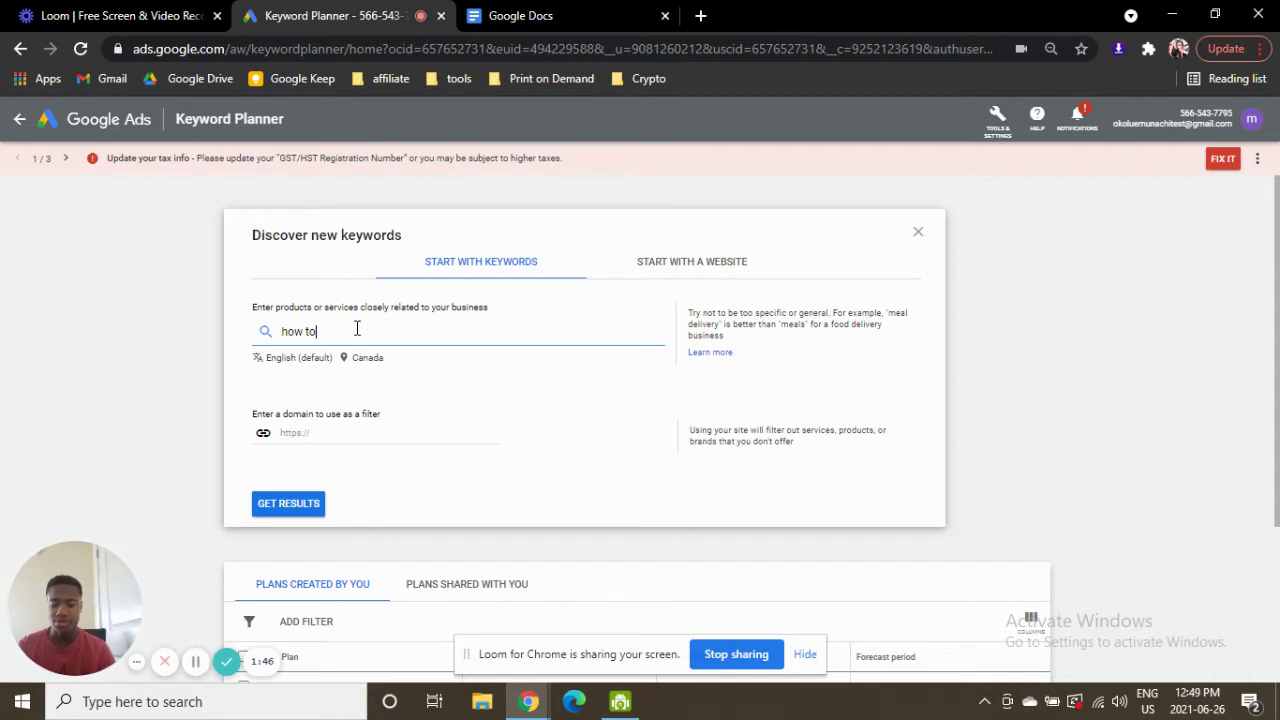
key(ctrl+a)
key(BackSpace)
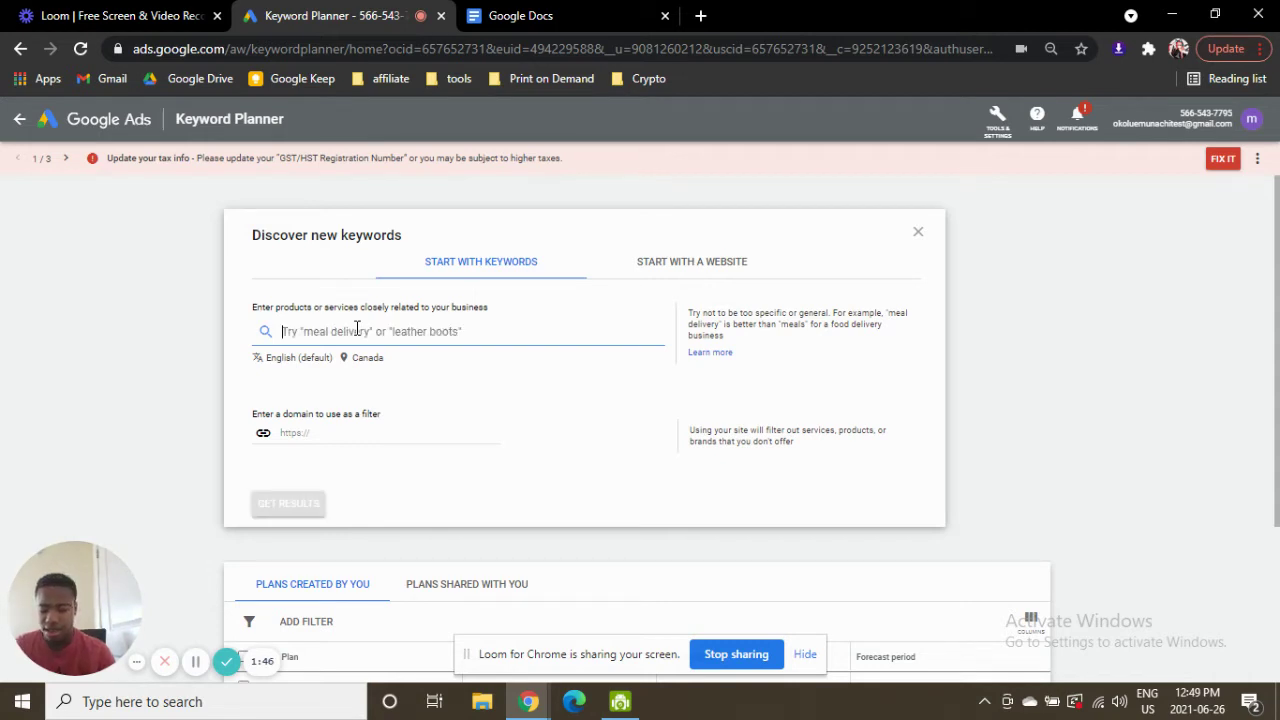
Enter "lose weight" as the seed keyword and get the keyword ideas for it
text(lo)
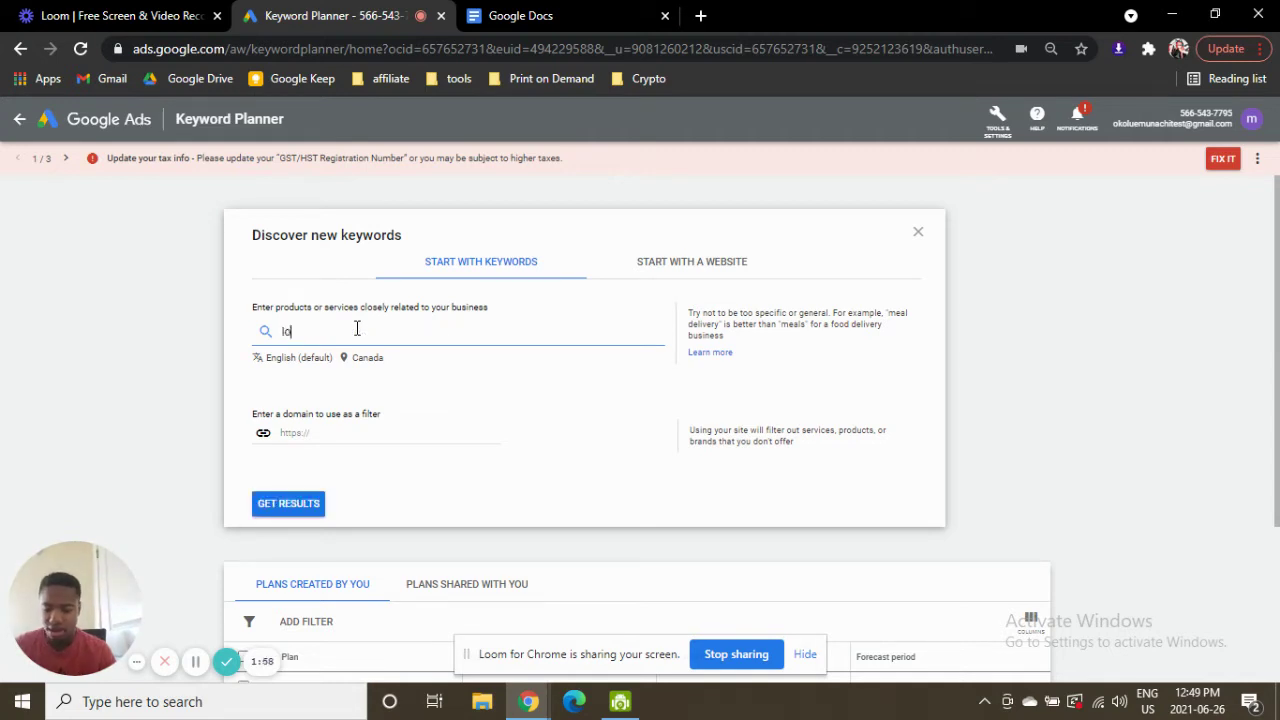
text(se weight)
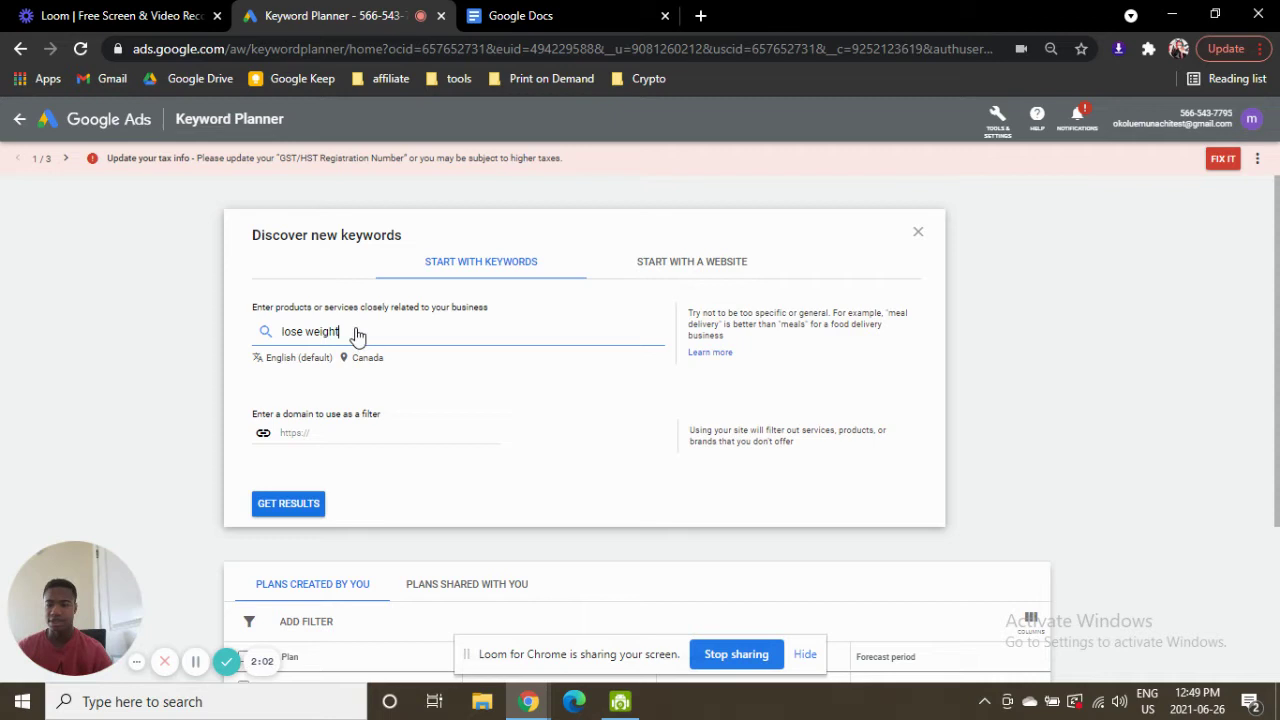
key(Return)
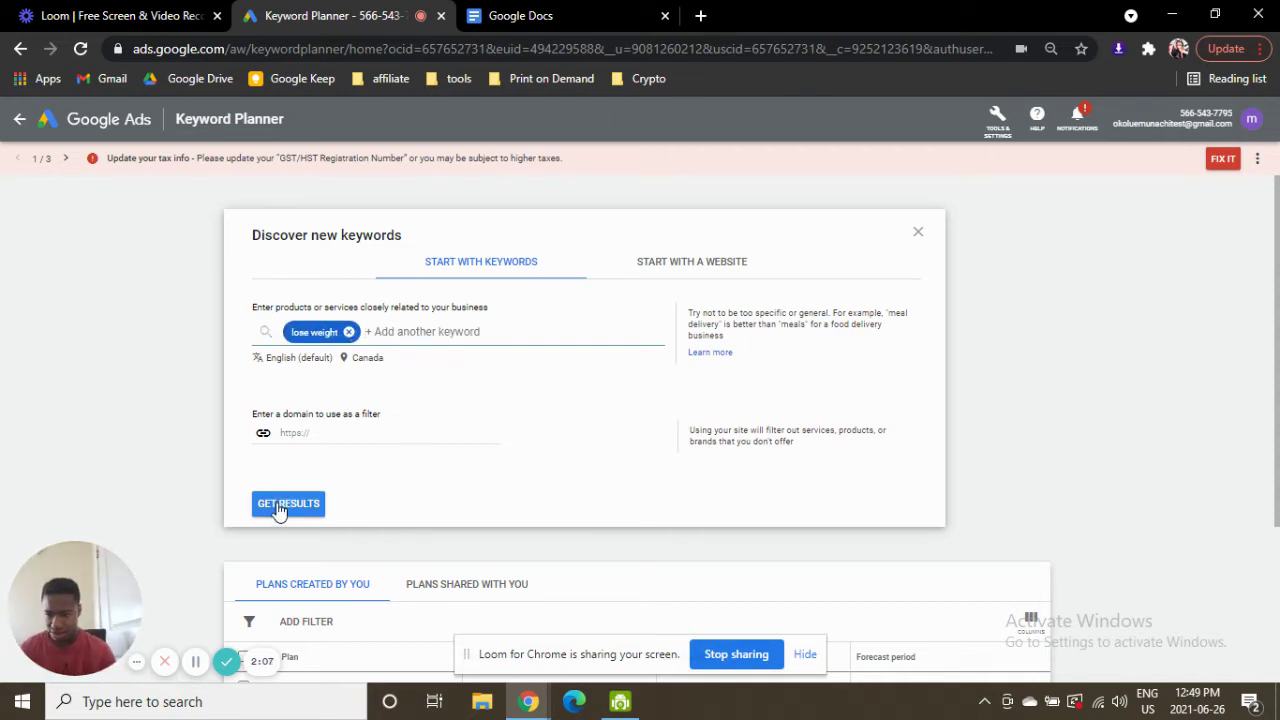
click(278, 502)
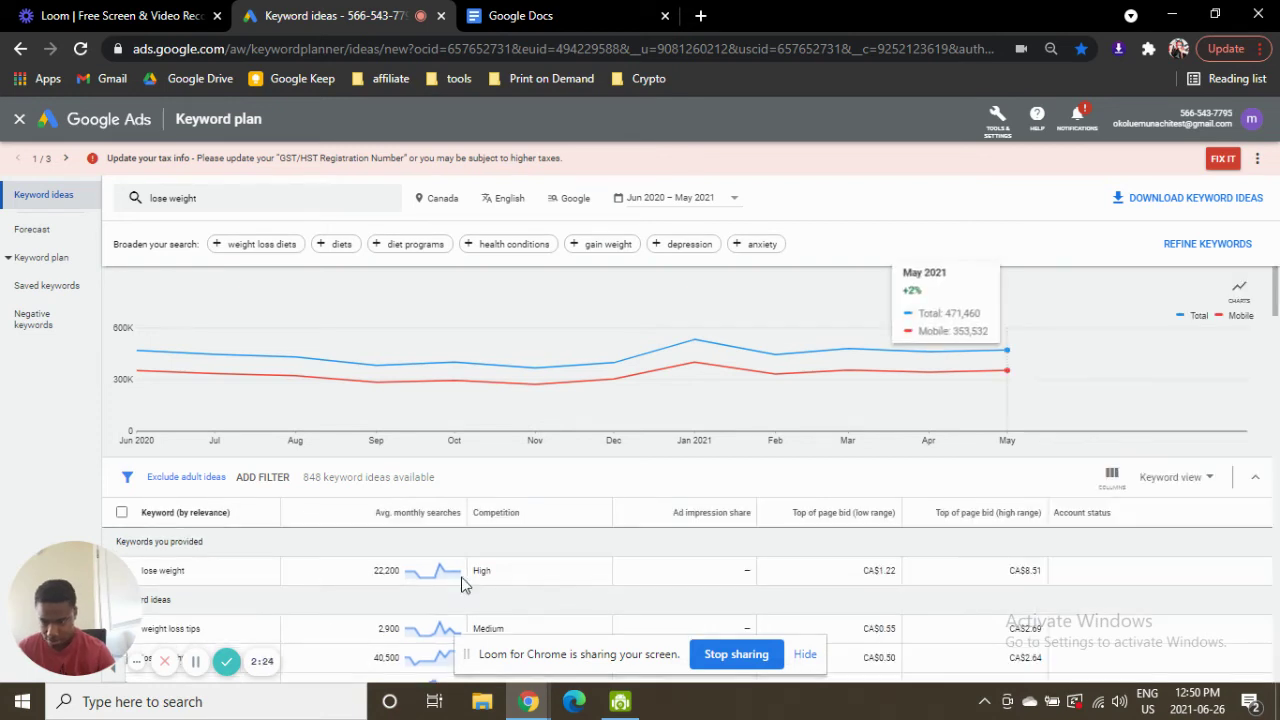
Examine the average monthly searches and competition levels of the first keyword ideas, including "exercises to lose belly fat"
click(1255, 292)
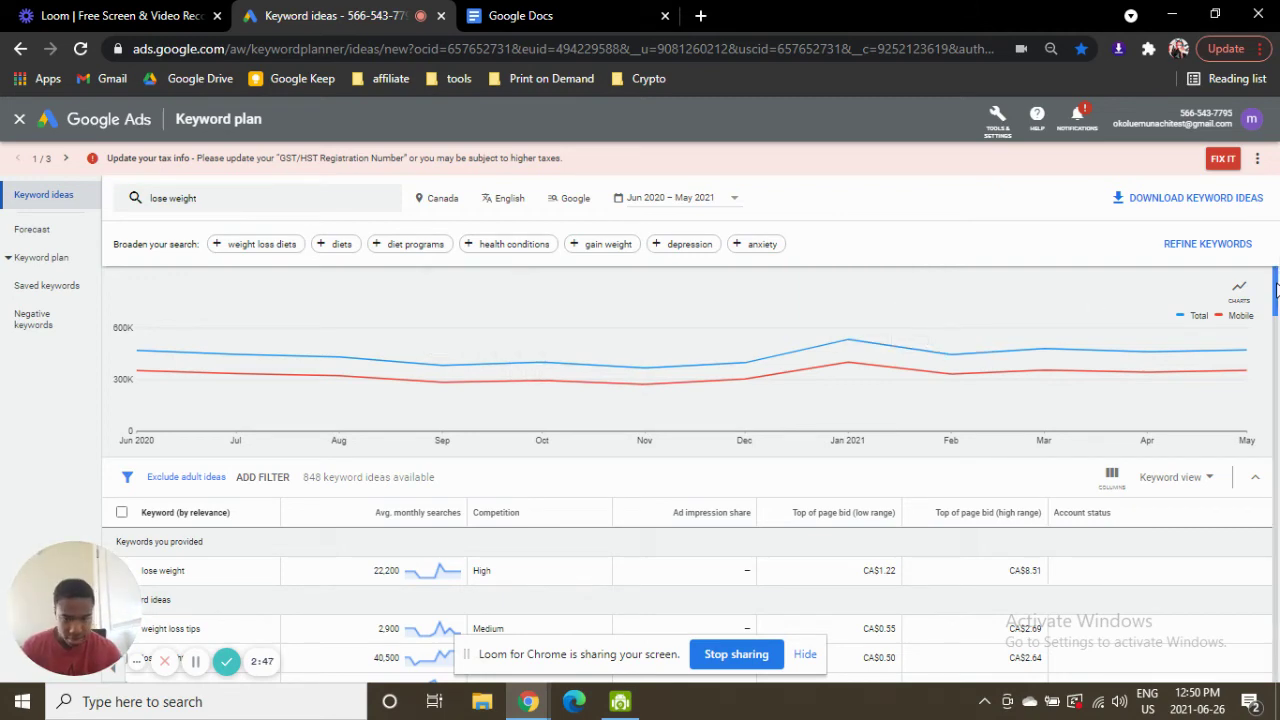
drag(1276, 288, 1277, 330)
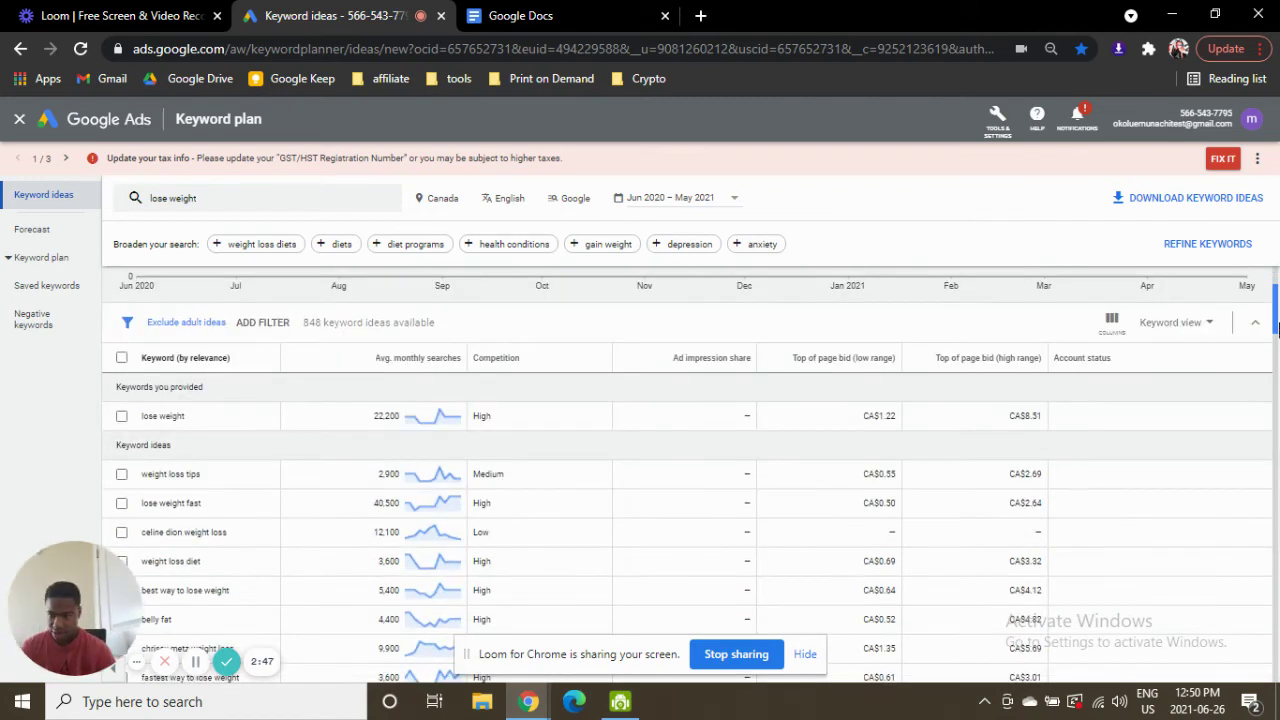
scroll(876, 451, down, 1)
scroll(506, 408, down, 1)
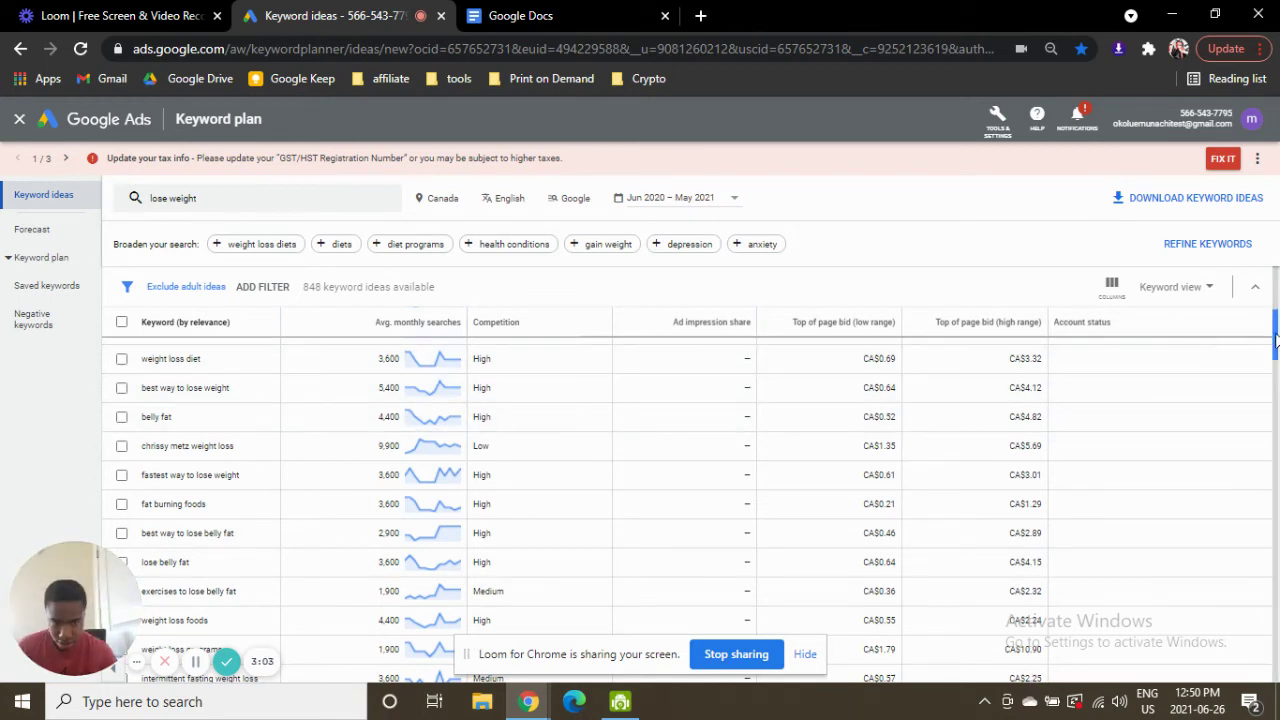
scroll(1275, 345, down, 1)
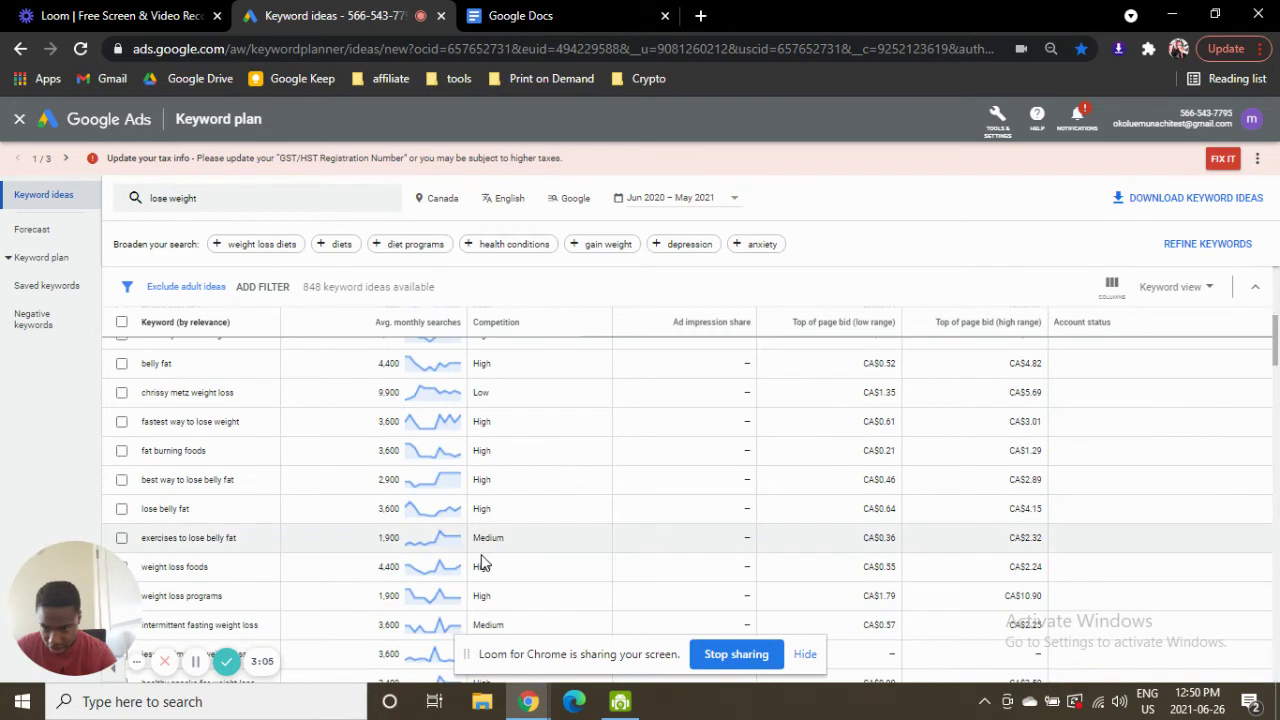
double_click(422, 543)
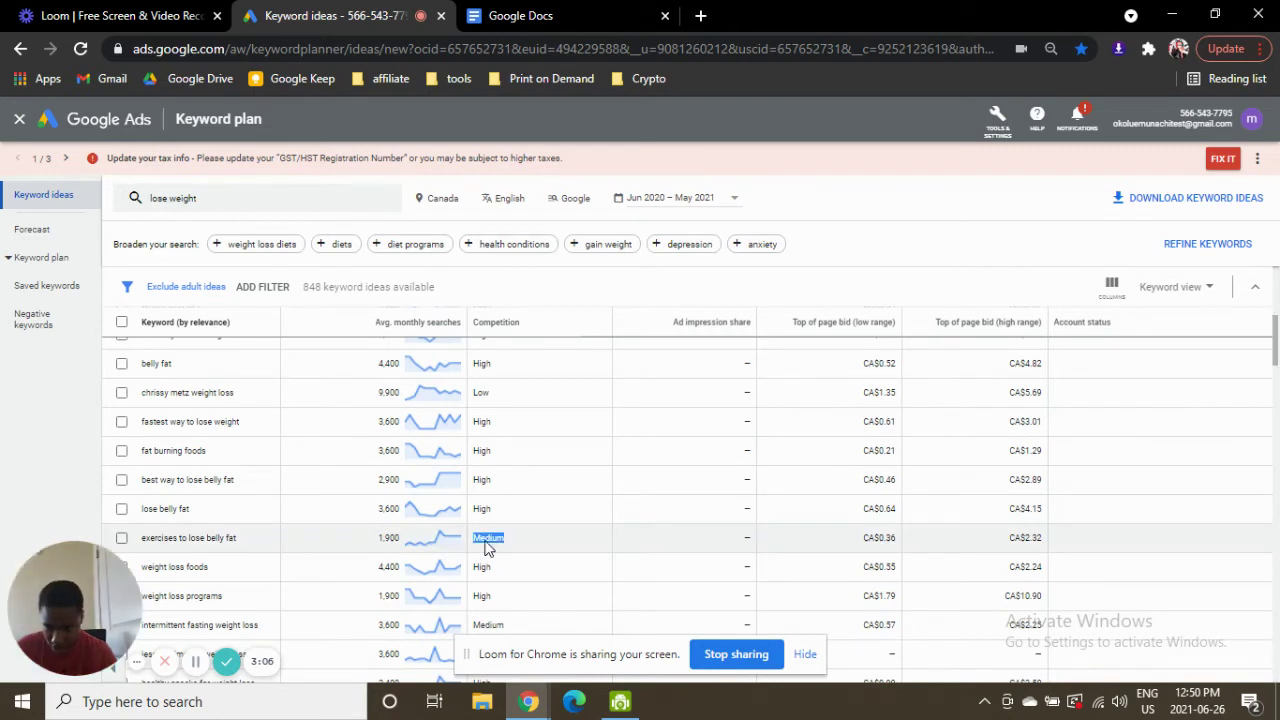
click(508, 540)
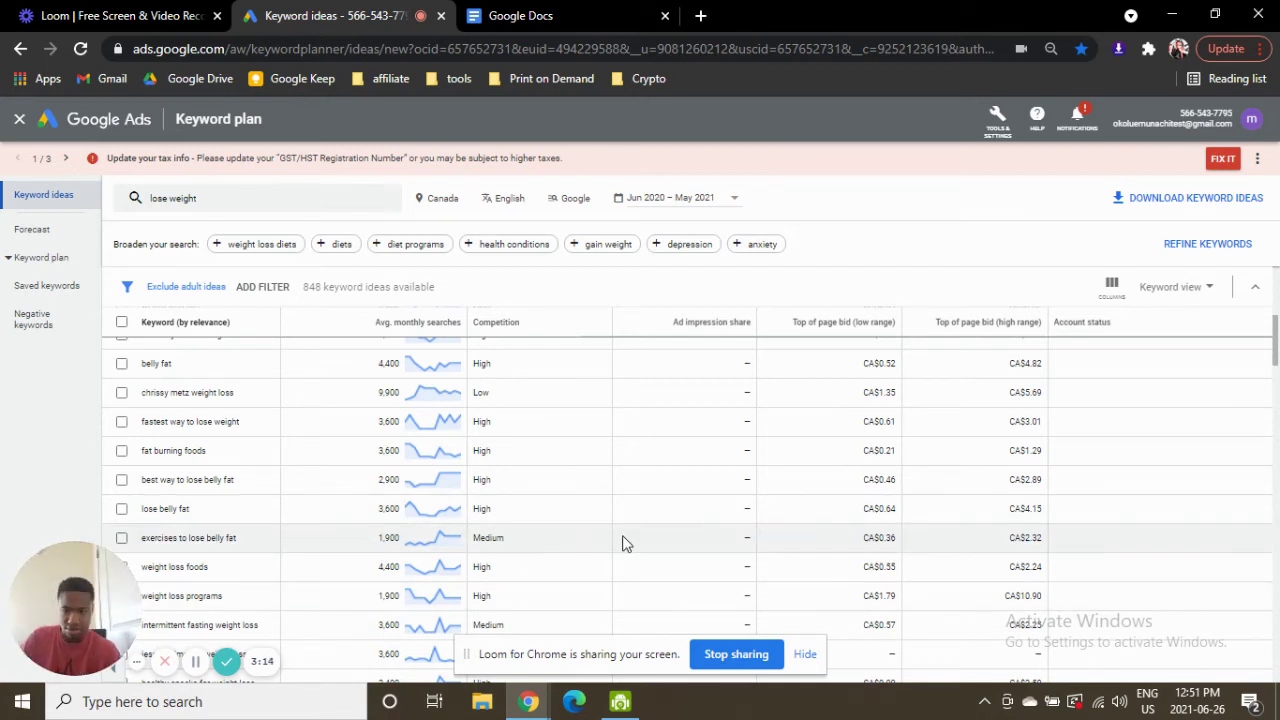
Review further keyword ideas as possible niche topics, such as "intermittent fasting weight loss" and "weight loss programs"
drag(1277, 351, 1277, 366)
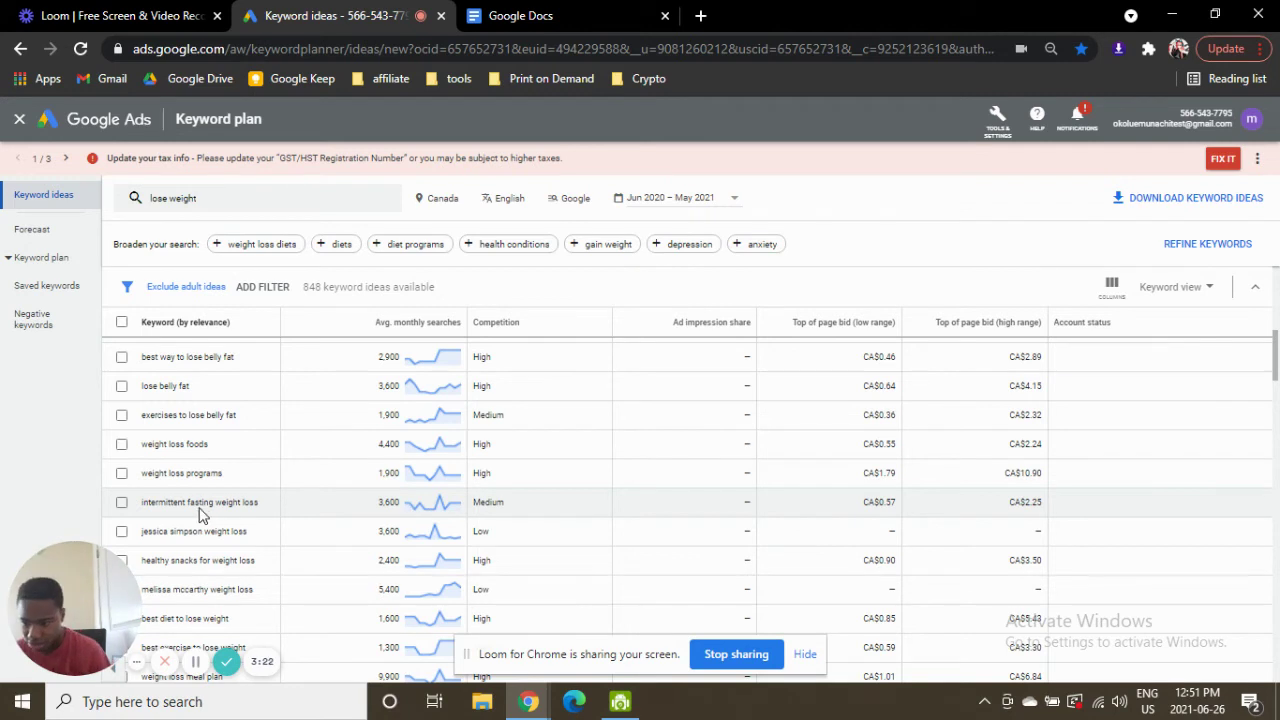
drag(255, 504, 135, 505)
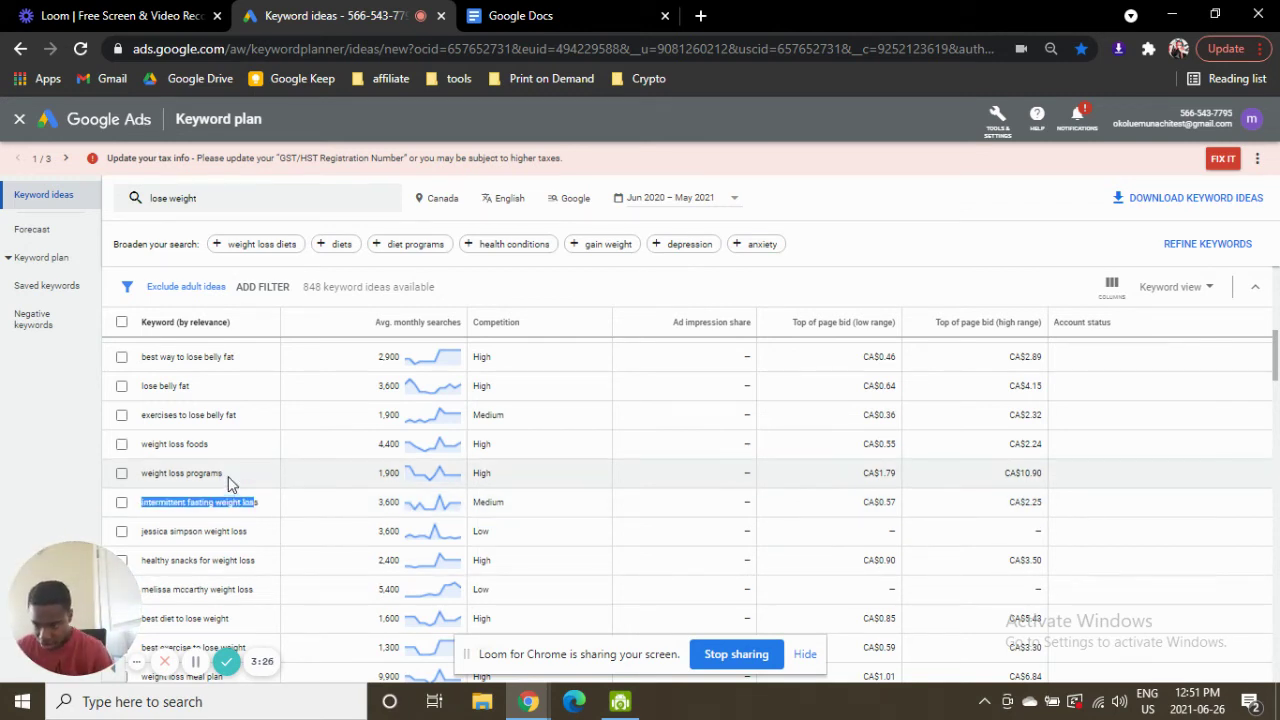
drag(224, 474, 123, 489)
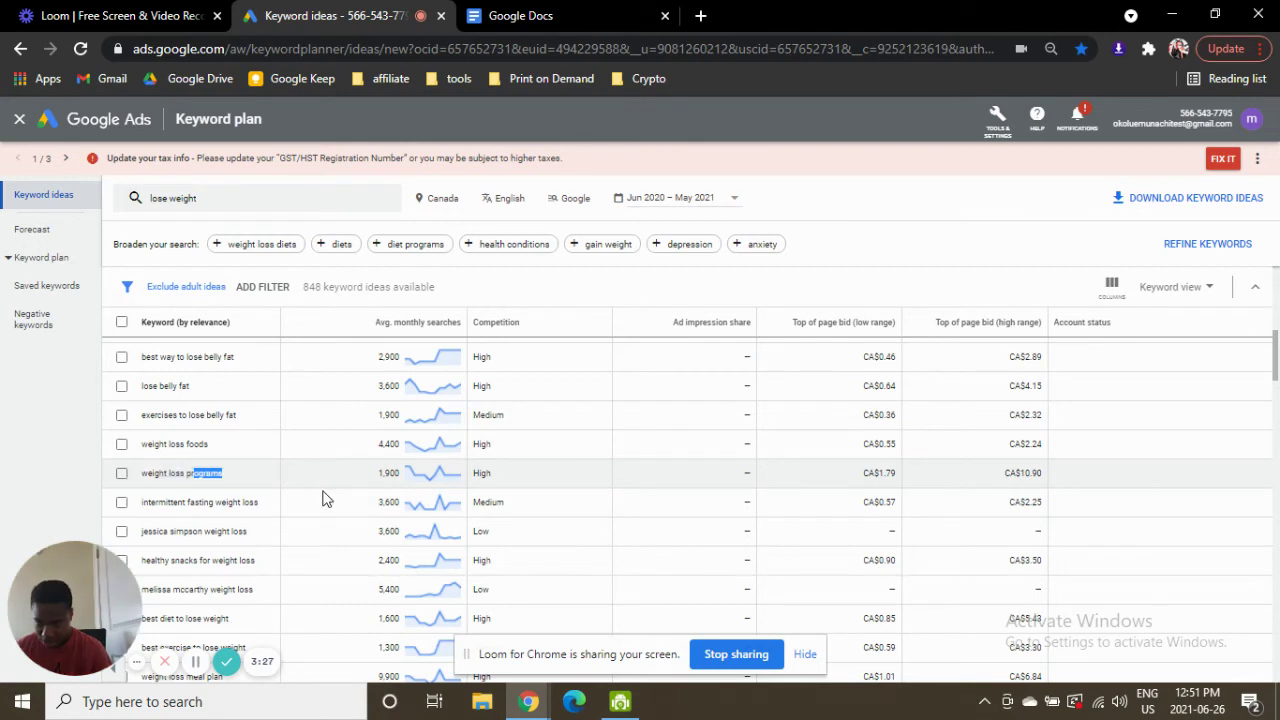
drag(323, 500, 331, 471)
drag(242, 414, 270, 411)
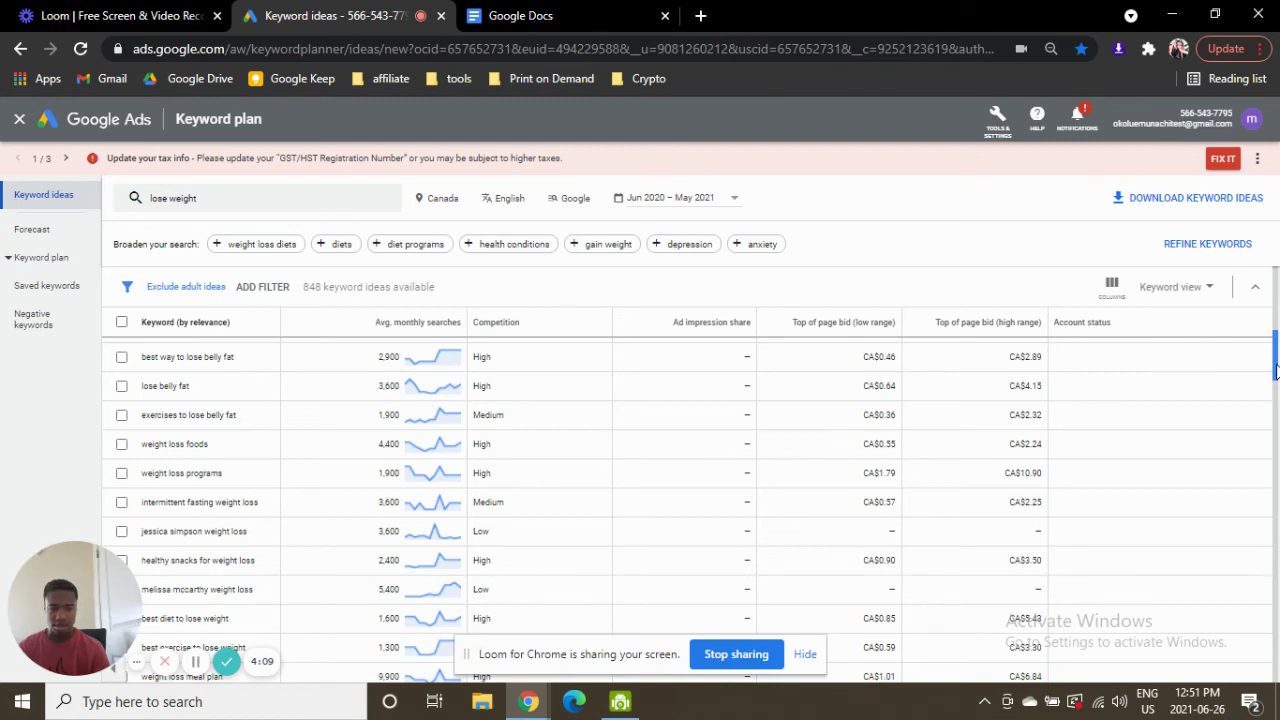
drag(1275, 370, 1276, 398)
scroll(1278, 427, down, 1)
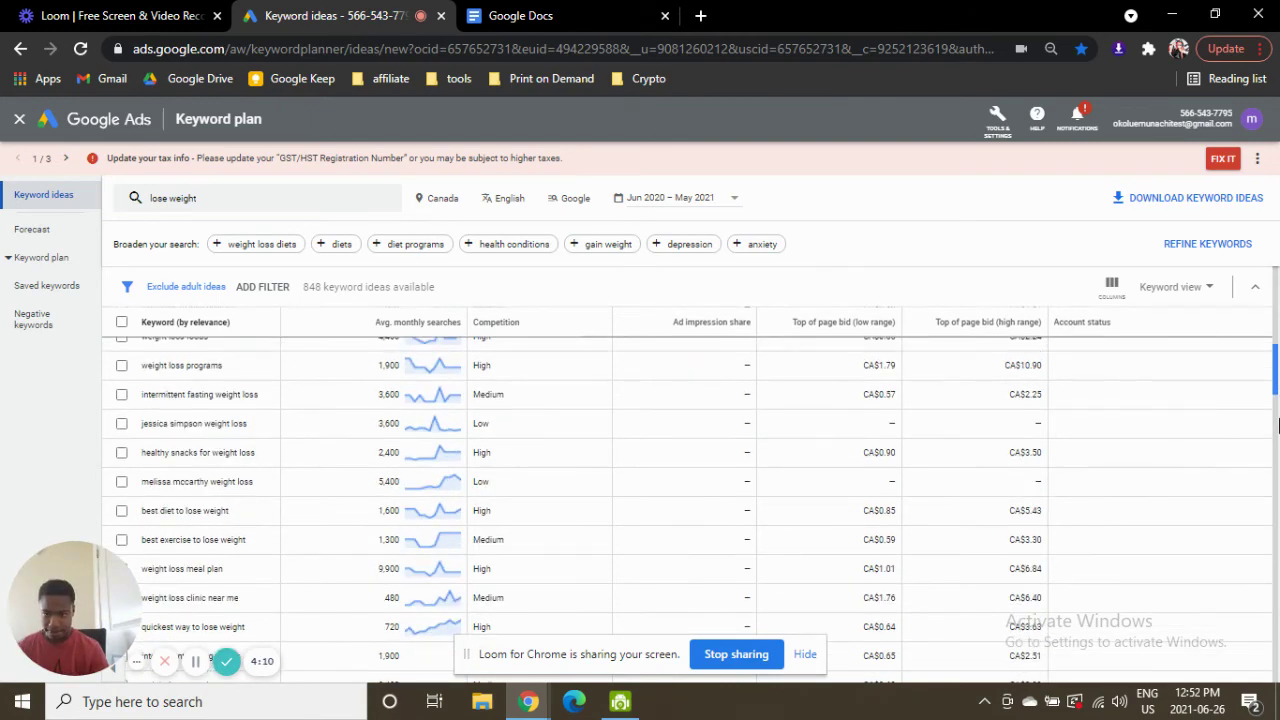
scroll(1278, 427, down, 3)
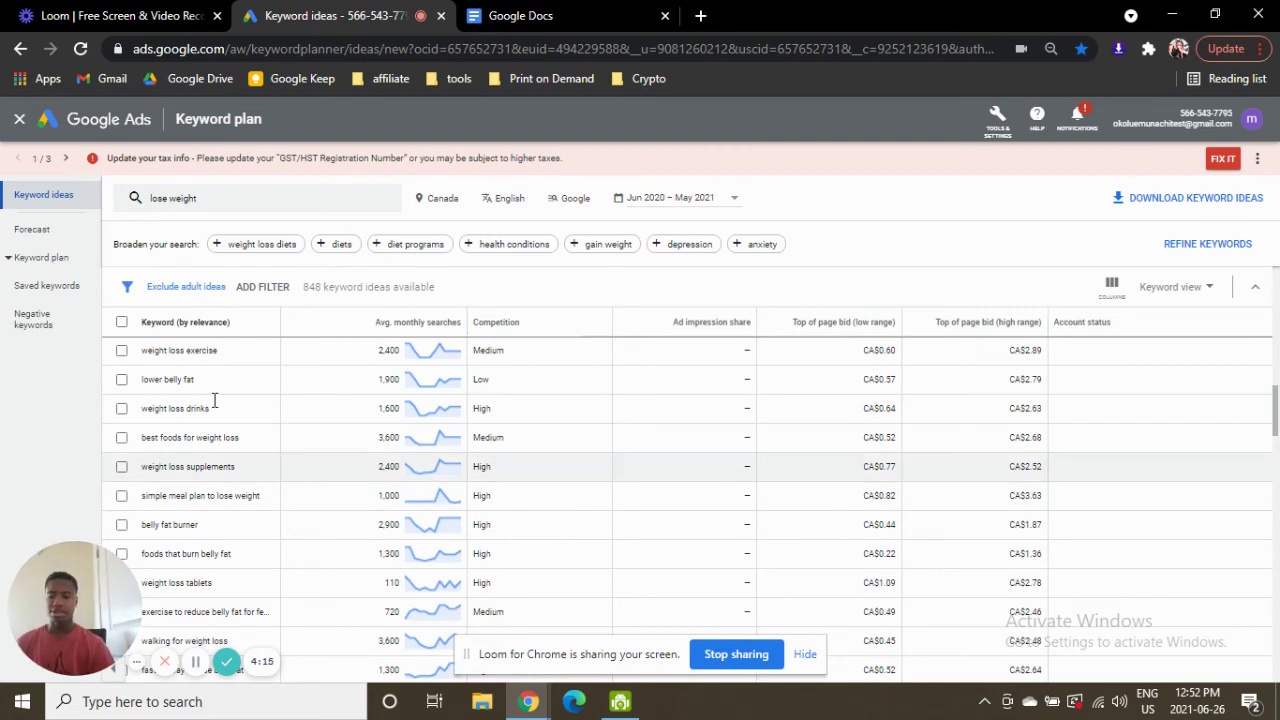
Switch to Google Docs and look through the list of recent documents
drag(226, 407, 537, 8)
click(537, 8)
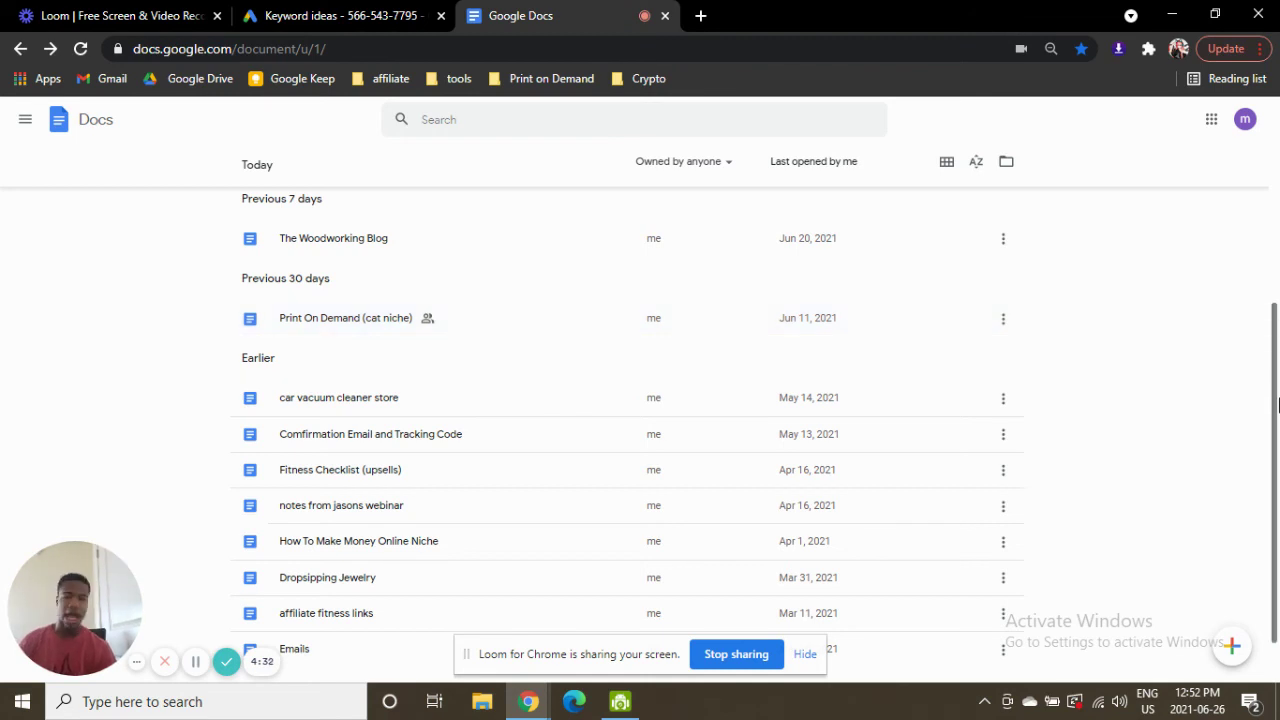
drag(1277, 403, 1277, 168)
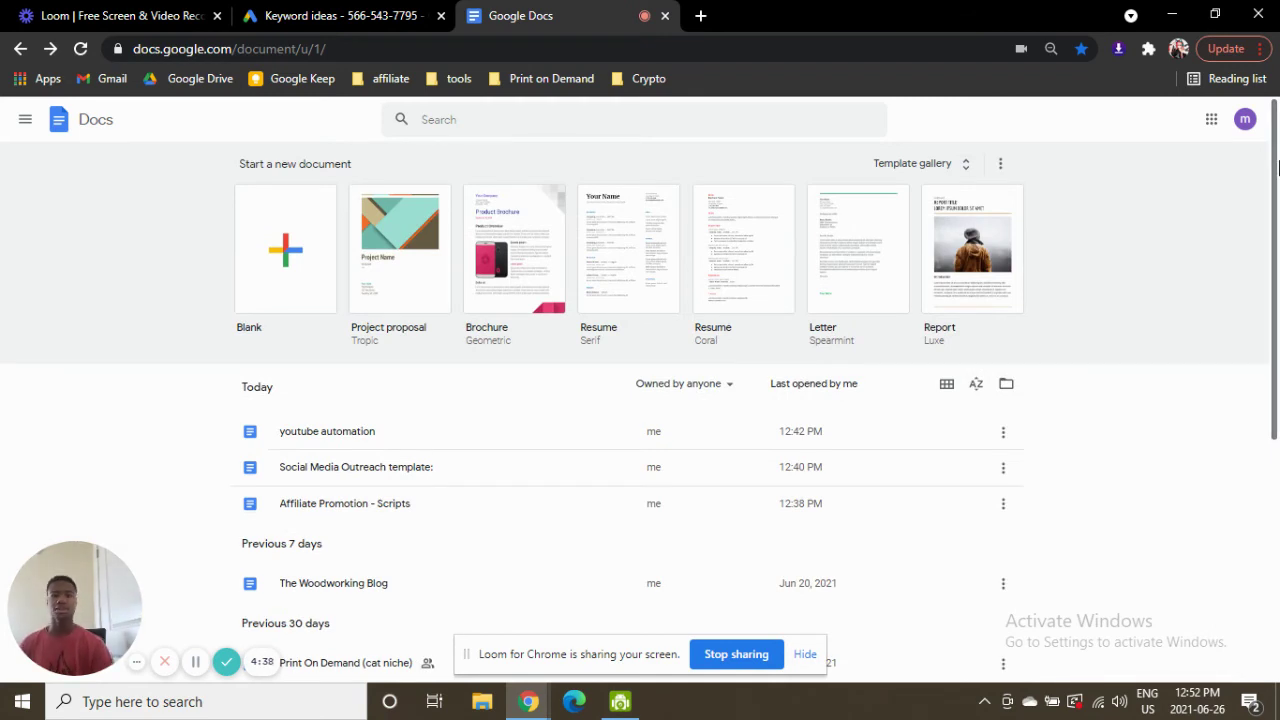
drag(1277, 168, 1277, 204)
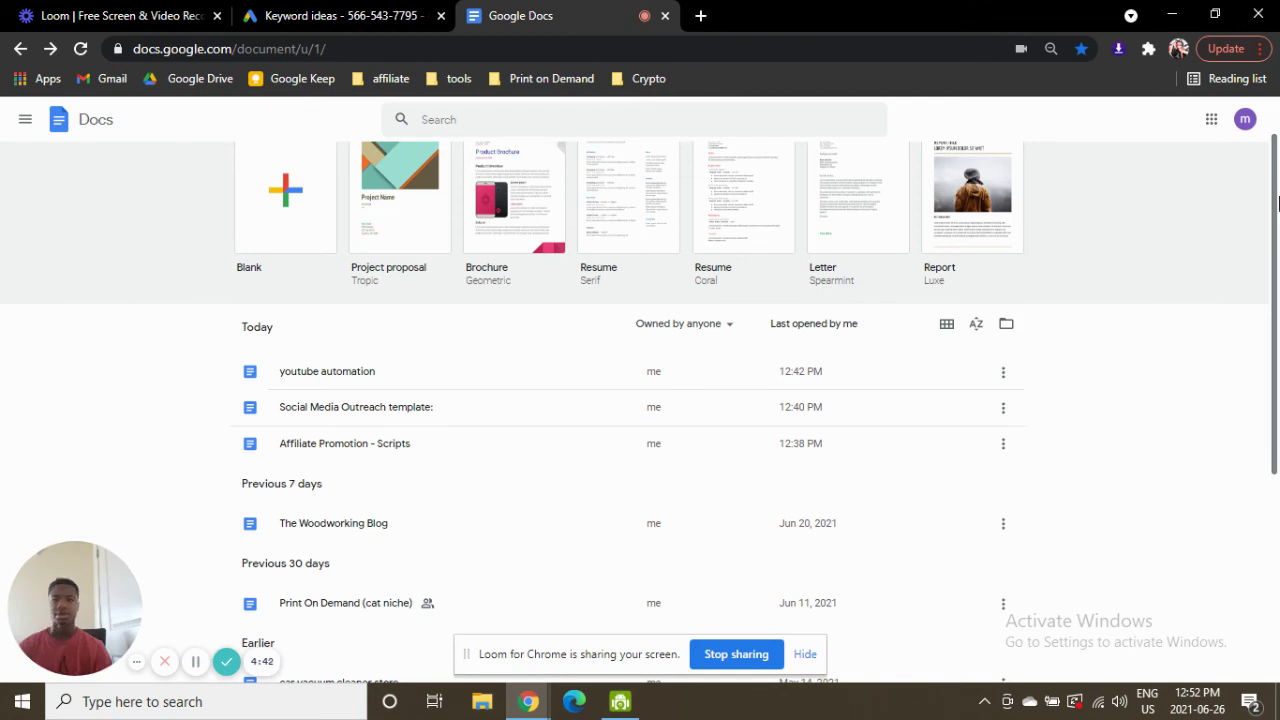